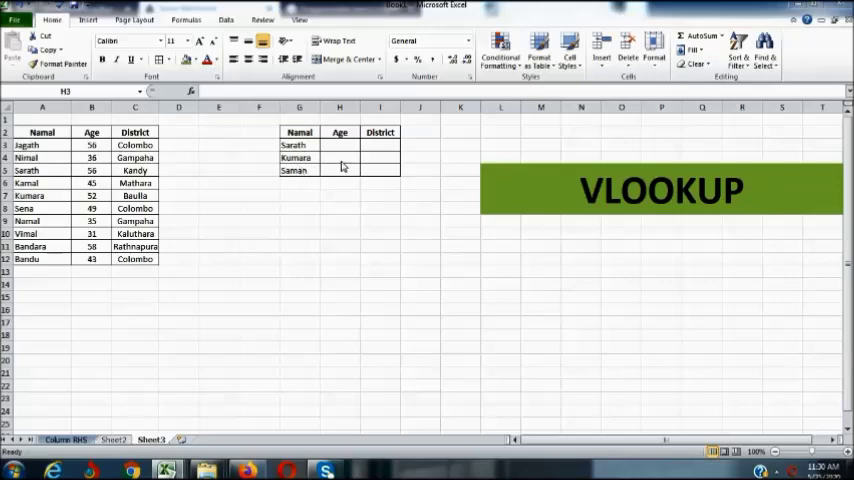
# Select the empty Age/District cells H3:I5, then launch Insert Function from Sarath's cell H3.
pyautogui.moveTo(380, 170); pyautogui.dragTo(344, 151)
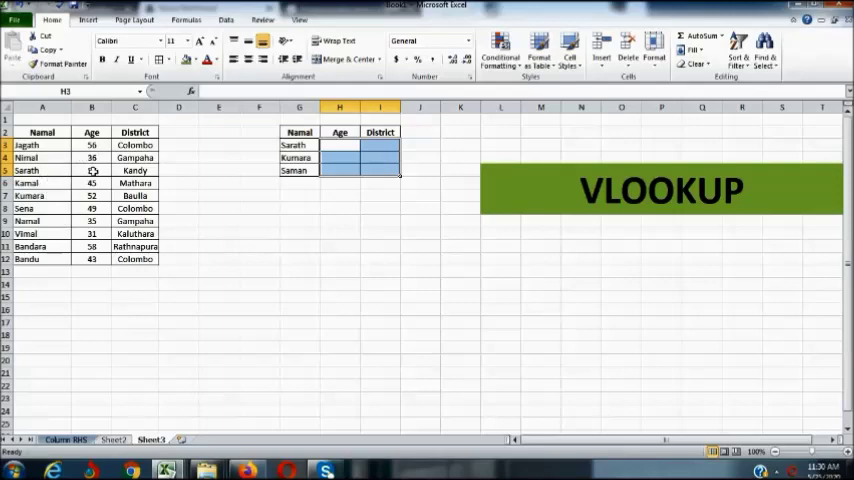
pyautogui.click(342, 146)
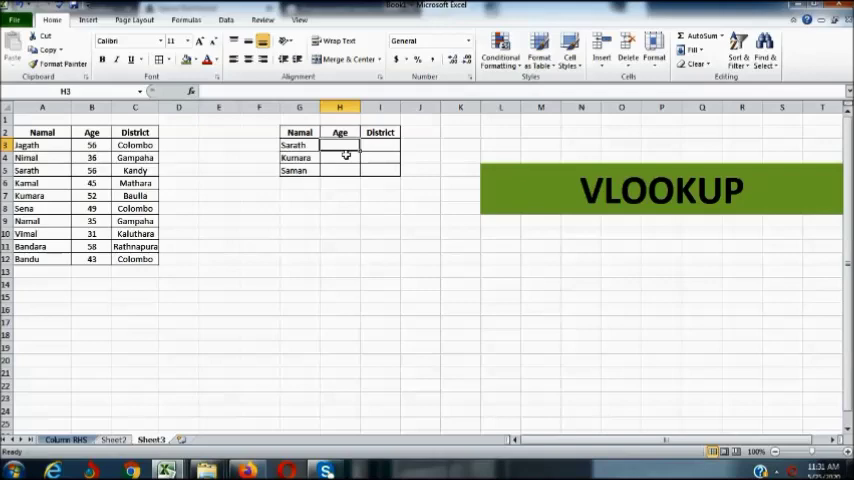
pyautogui.click(191, 91)
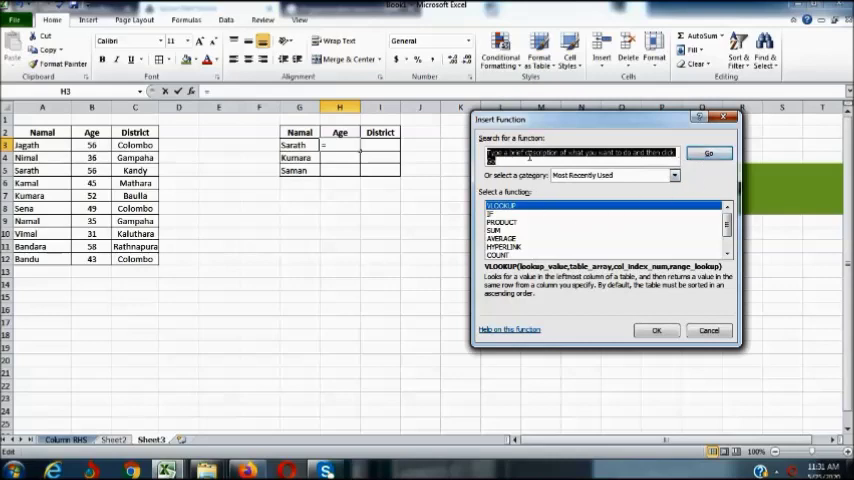
pyautogui.write('v')
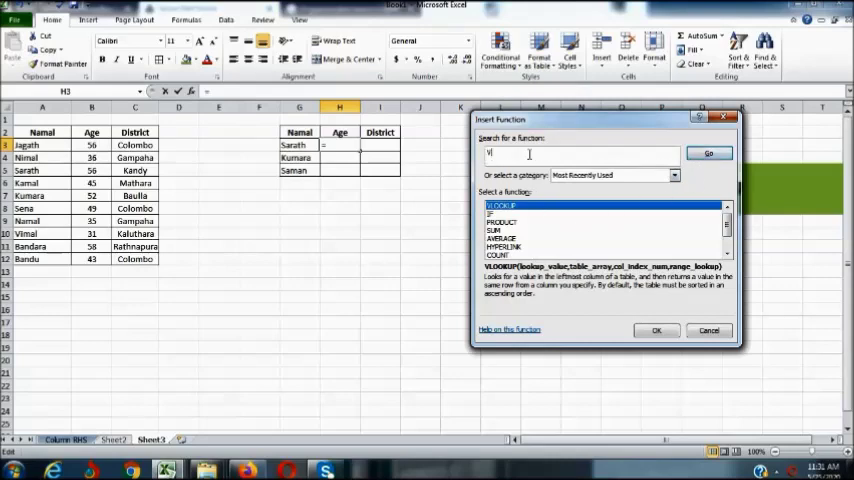
pyautogui.write('OO')
pyautogui.write('KUP')
# Confirm VLOOKUP as the function to insert into H3.
pyautogui.click(657, 331)
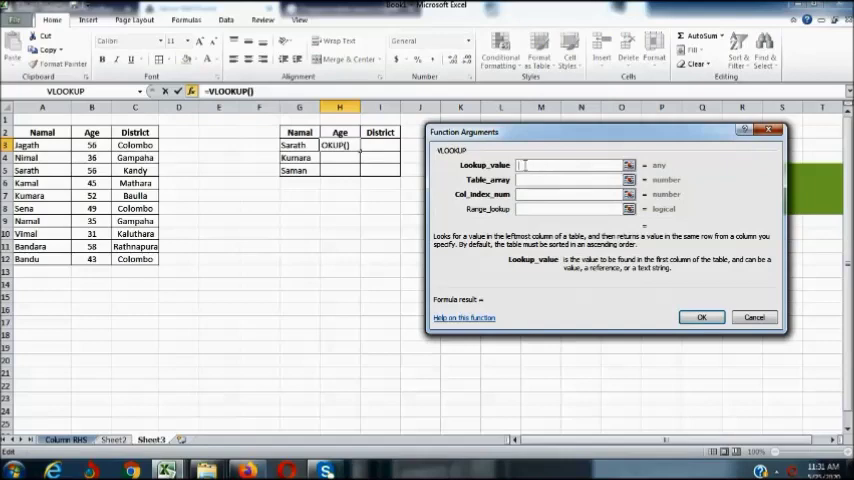
# Enter VLOOKUP arguments G3, A3:C12, column 2 and FALSE in H3, returning 56.
pyautogui.click(300, 146)
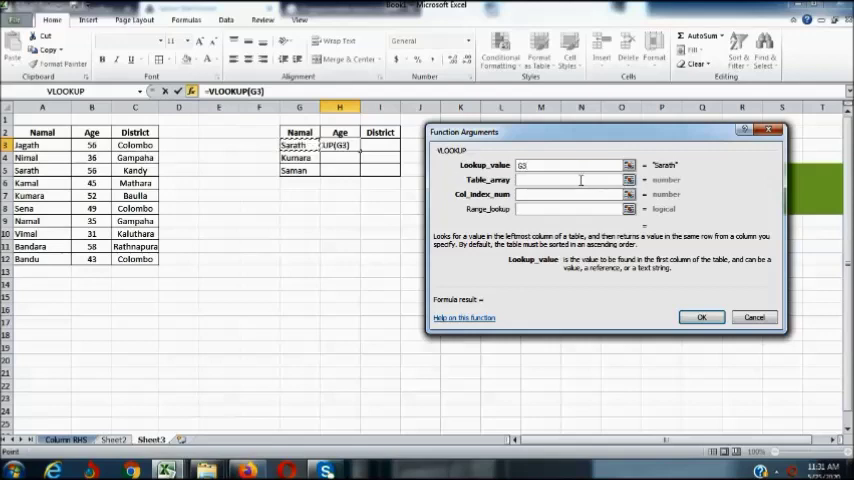
pyautogui.click(628, 179)
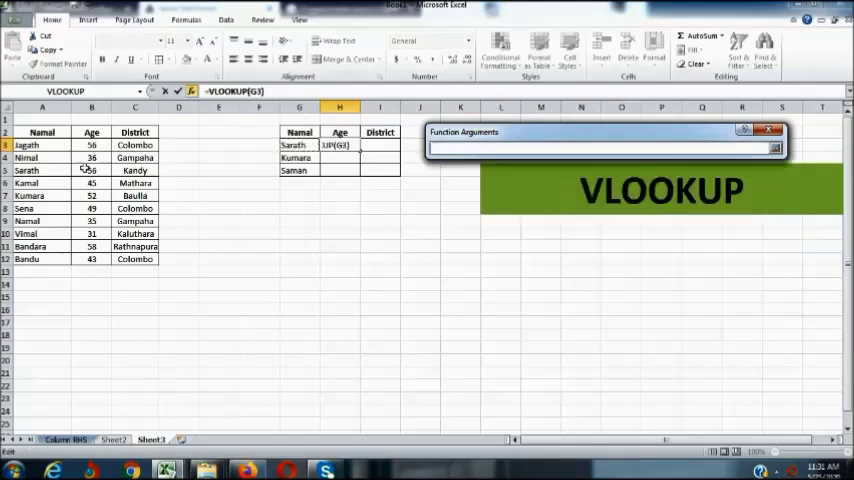
pyautogui.moveTo(30, 145); pyautogui.dragTo(135, 259)
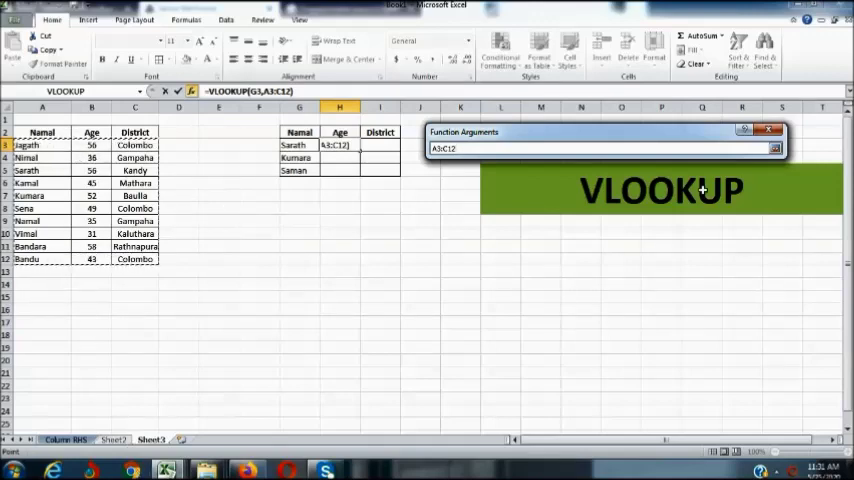
pyautogui.press('Return')
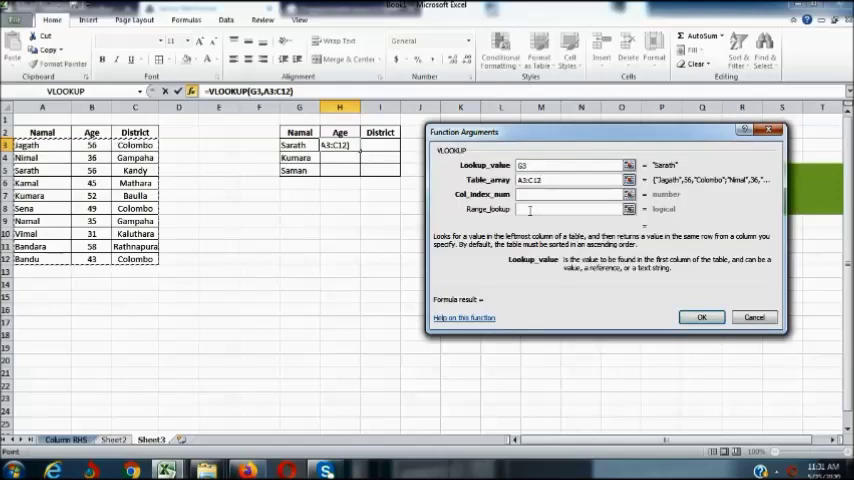
pyautogui.click(525, 196)
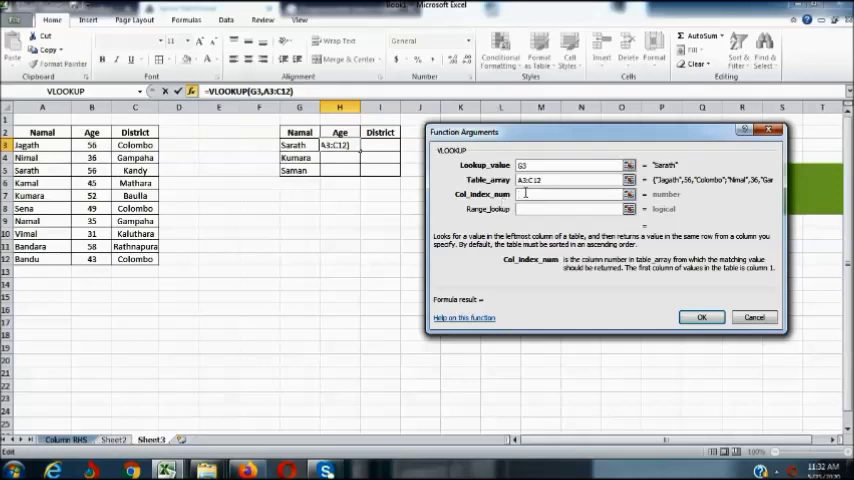
pyautogui.write('2')
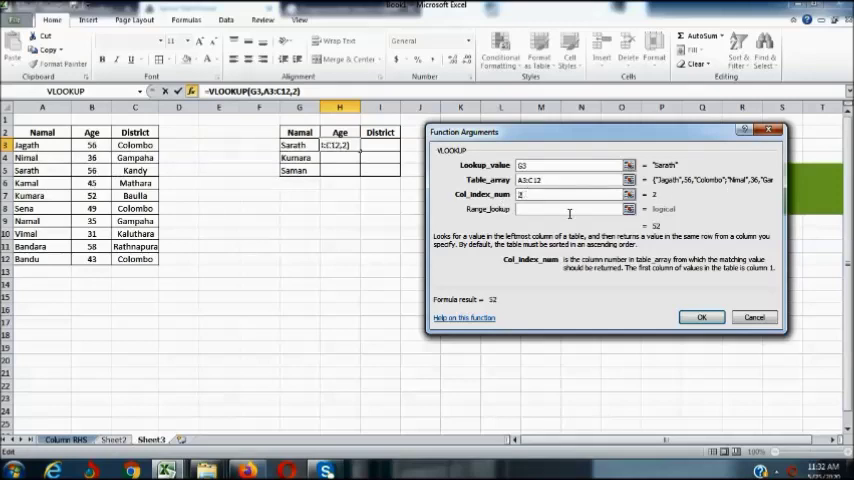
pyautogui.click(569, 210)
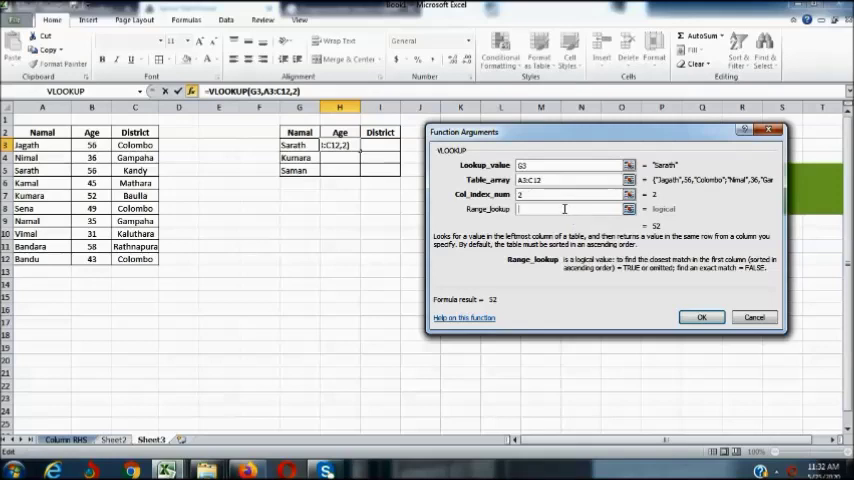
pyautogui.write('FALSE')
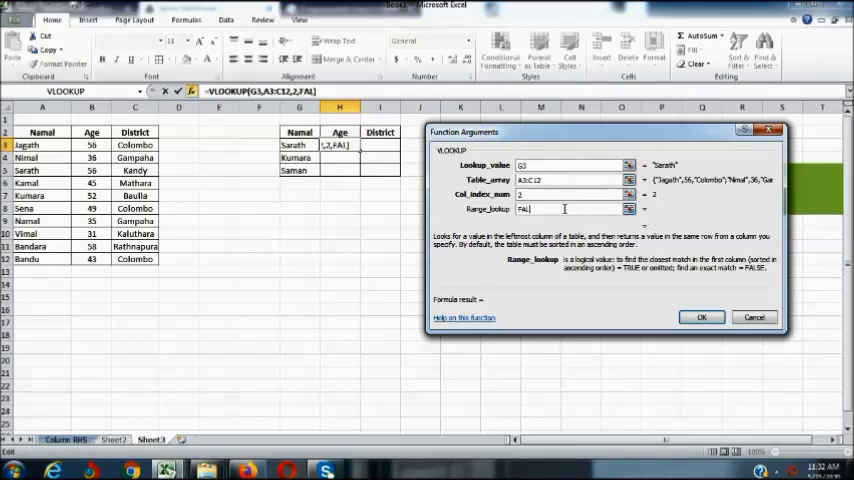
pyautogui.click(706, 319)
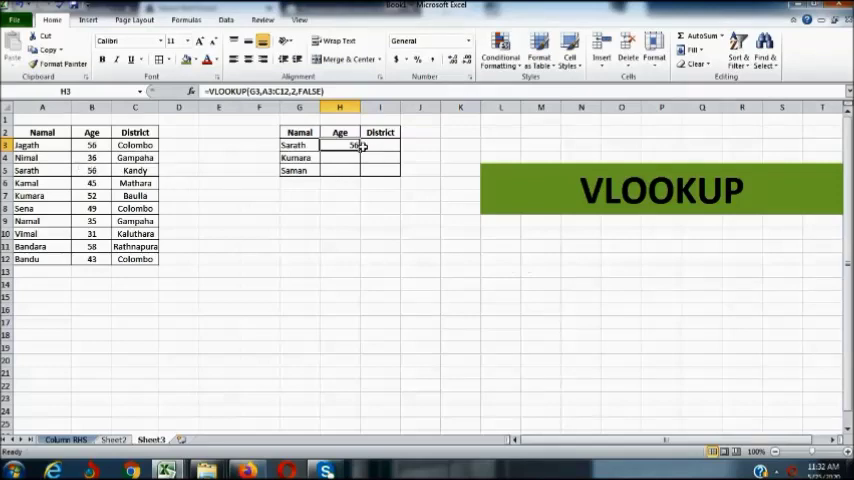
# Fill the Age formula down to H4:H5 (52 and #N/A) and select cell I3.
pyautogui.moveTo(357, 151); pyautogui.dragTo(357, 174)
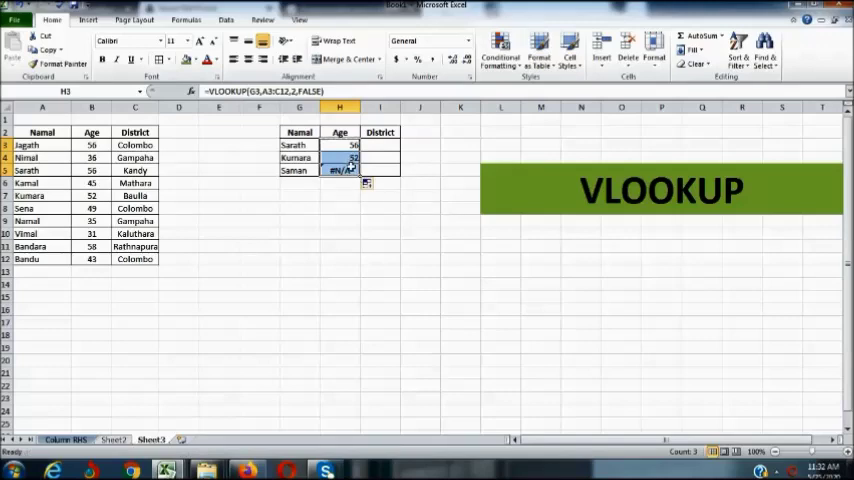
pyautogui.click(345, 171)
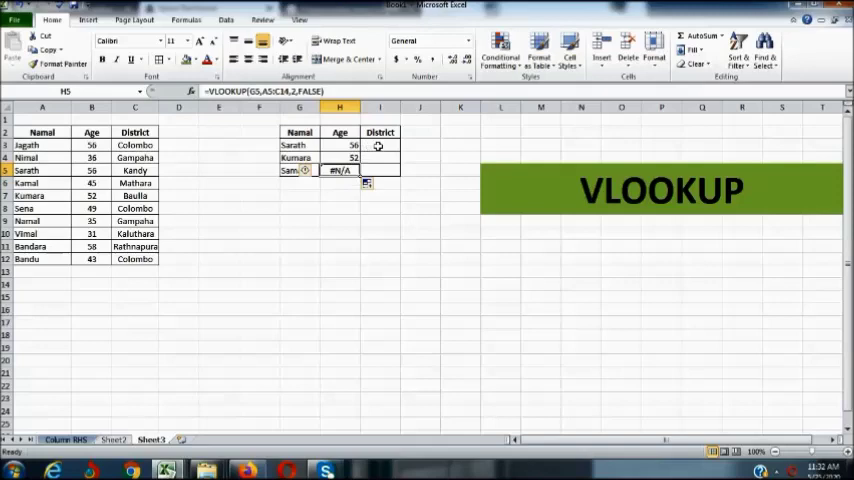
pyautogui.click(378, 146)
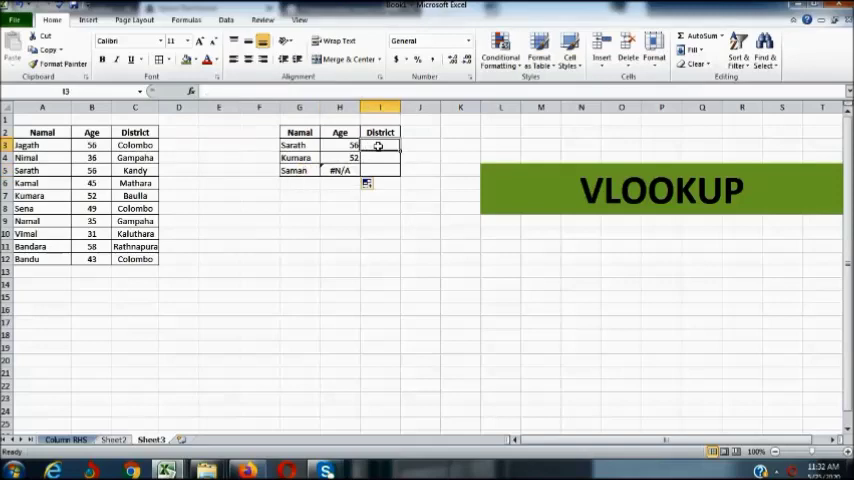
# Insert VLOOKUP into I3 and set its lookup value to G3.
pyautogui.click(191, 91)
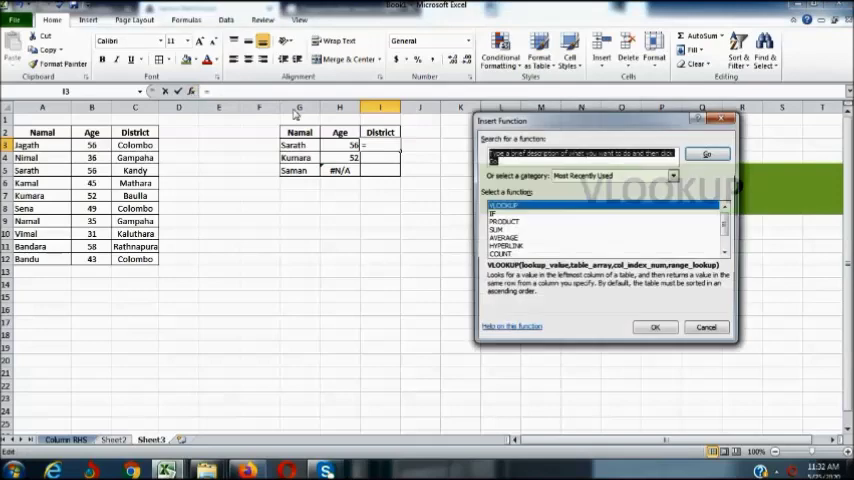
pyautogui.click(558, 208)
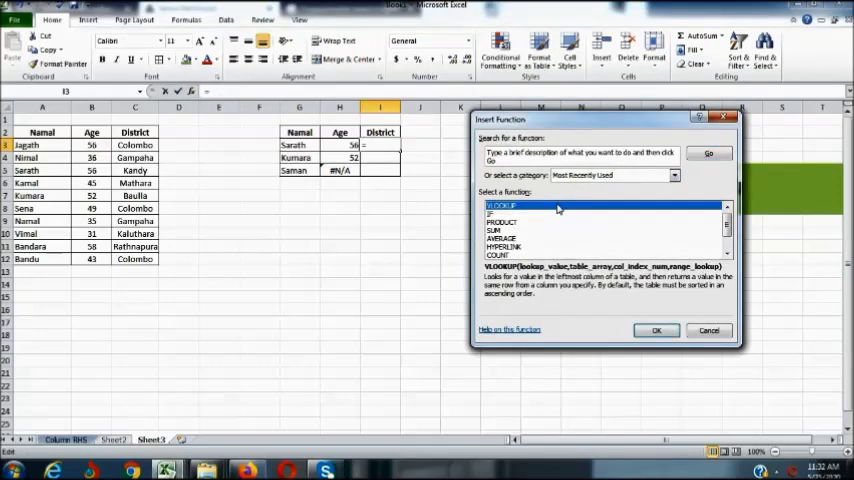
pyautogui.doubleClick(580, 207)
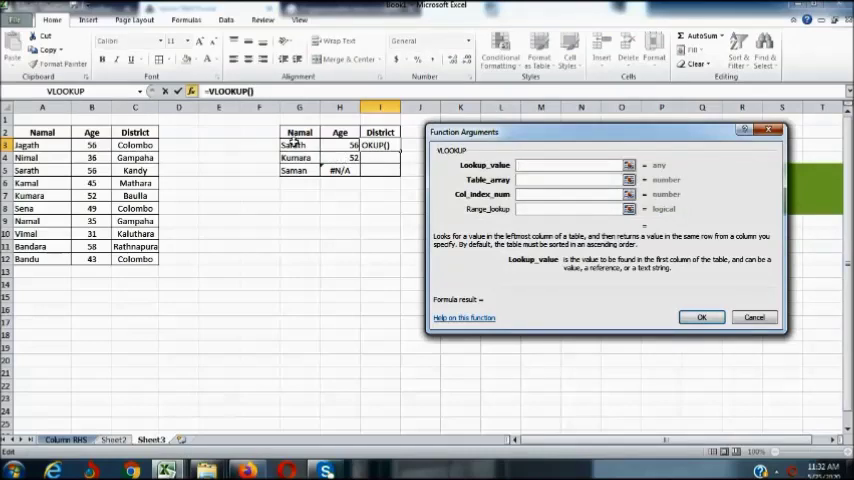
pyautogui.click(295, 144)
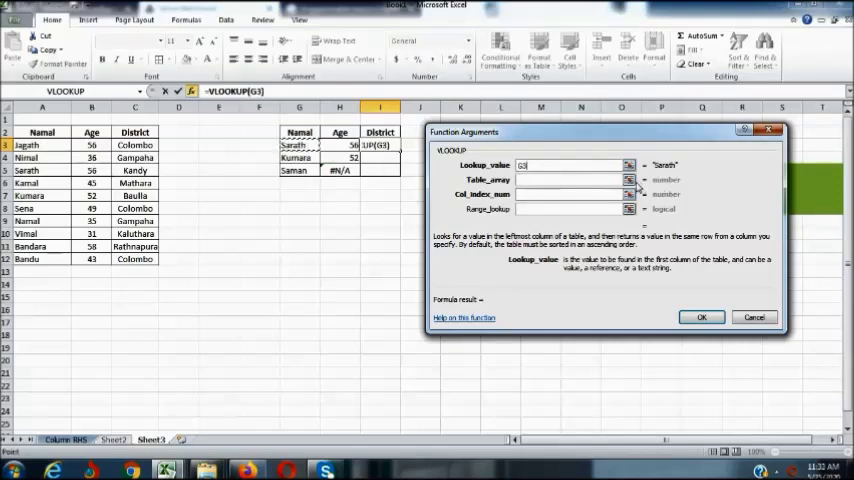
# Finish I3's VLOOKUP with table A3:C12, column 3 and FALSE, returning Kandy.
pyautogui.click(638, 182)
pyautogui.click(40, 145)
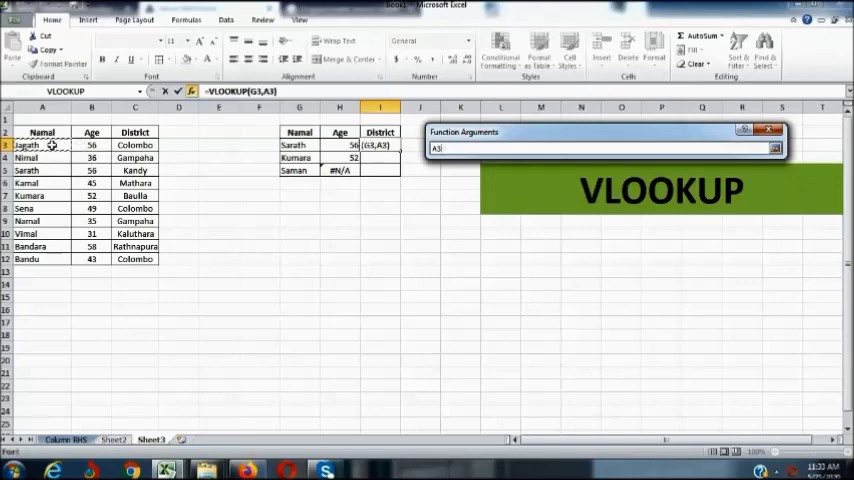
pyautogui.moveTo(50, 145); pyautogui.dragTo(136, 259)
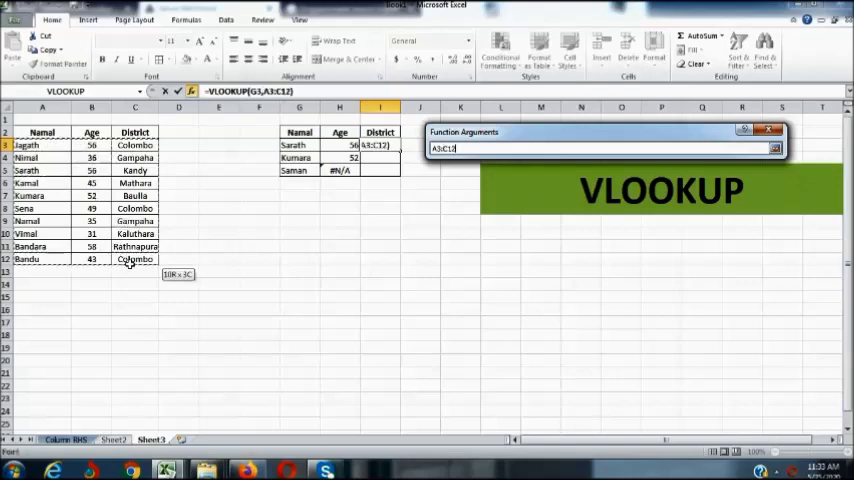
pyautogui.click(775, 148)
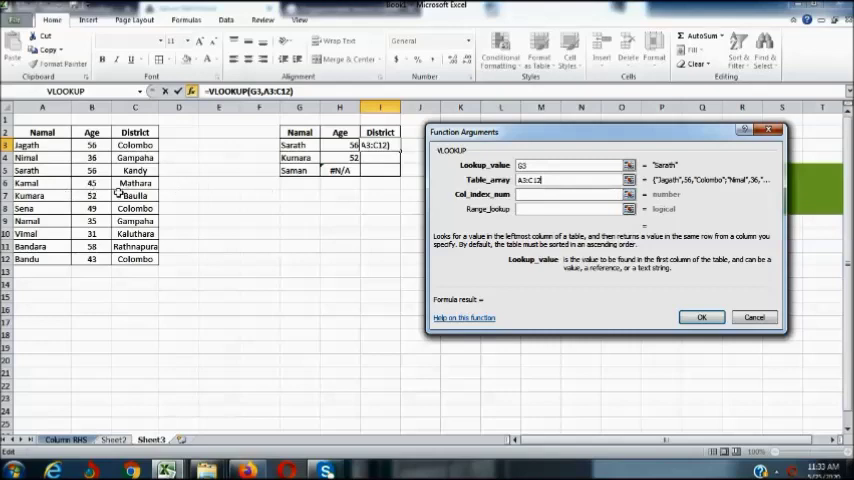
pyautogui.press('Tab')
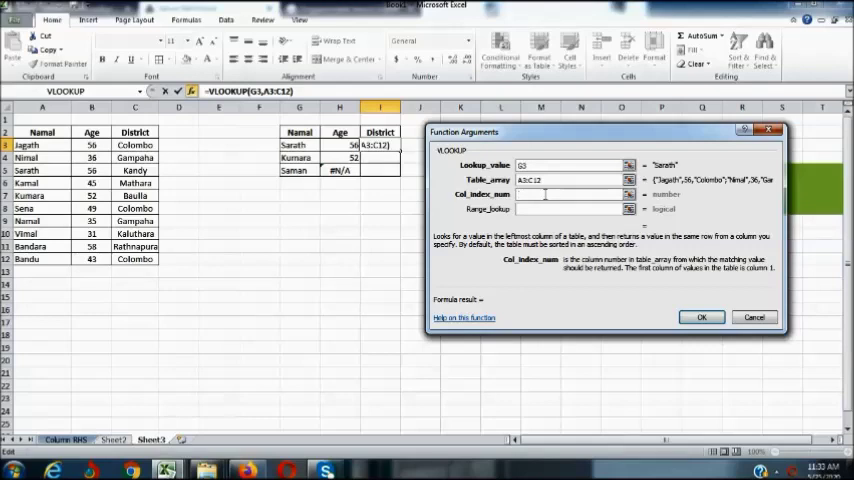
pyautogui.write('3')
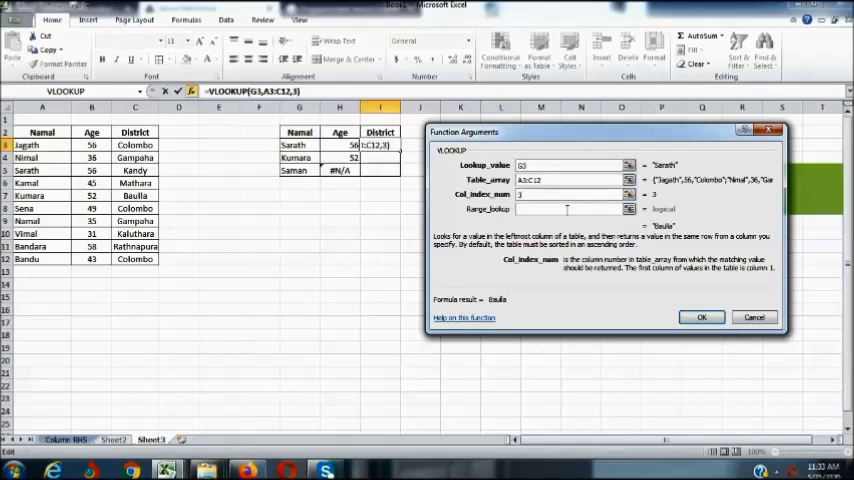
pyautogui.click(566, 208)
pyautogui.write('FA')
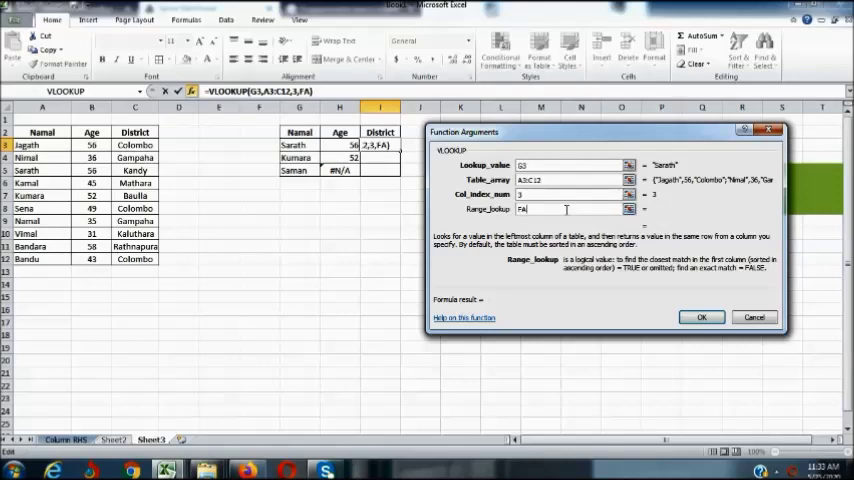
pyautogui.write('LSE')
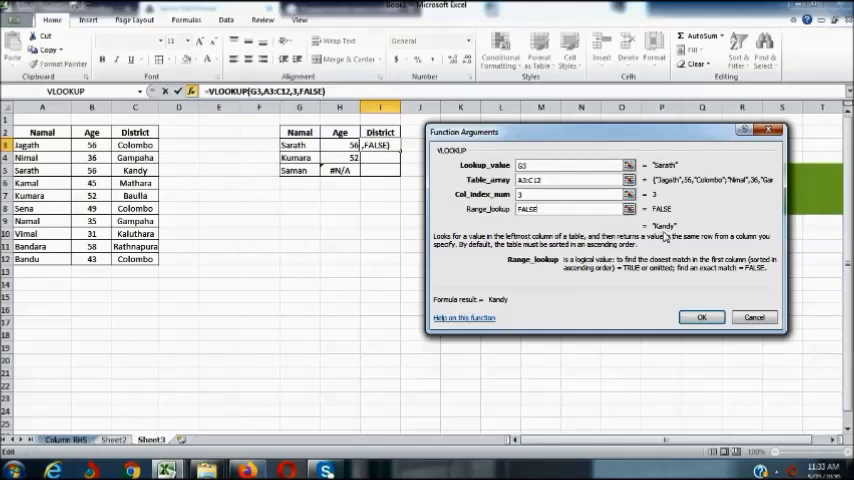
pyautogui.press('Return')
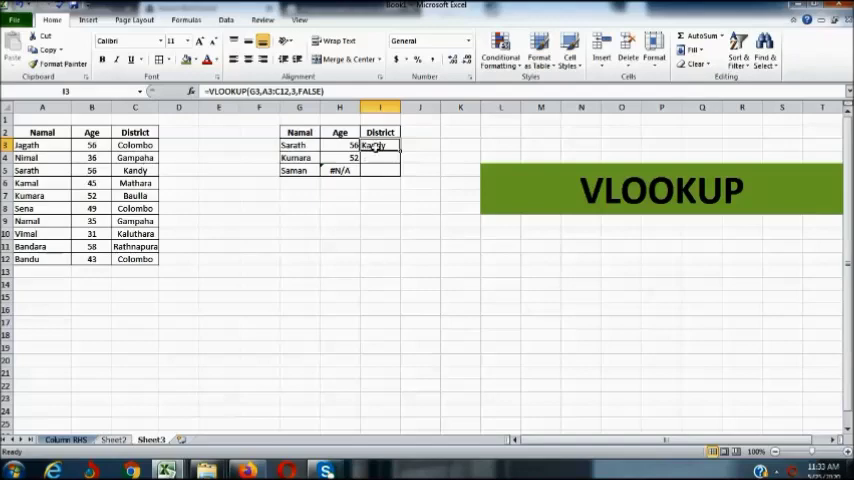
# Copy I3's District formula down to I5, giving Baulla and #N/A.
pyautogui.moveTo(398, 151); pyautogui.dragTo(398, 176)
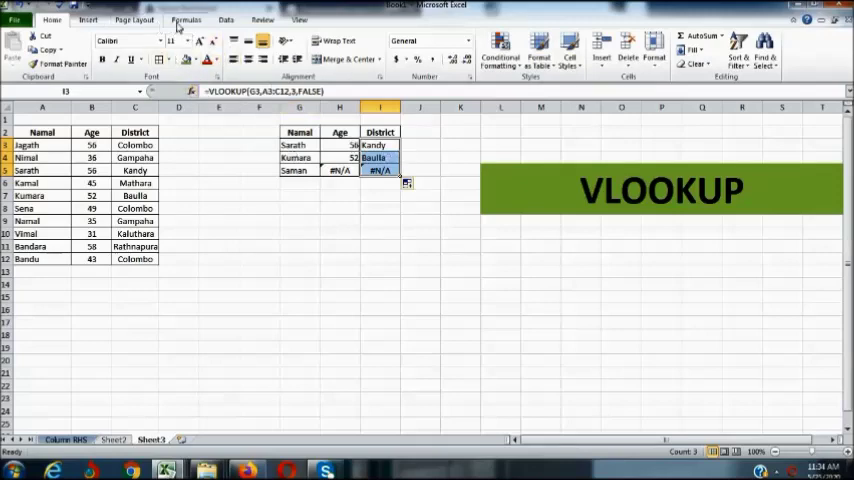
pyautogui.click(186, 19)
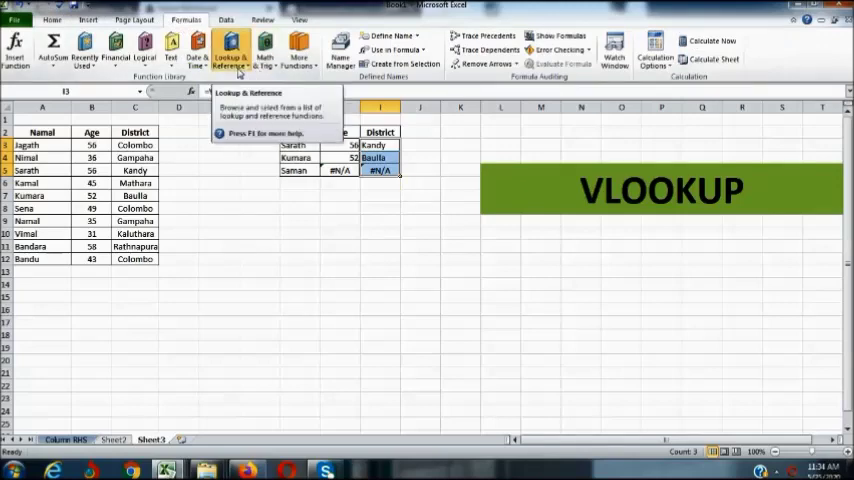
# Open the Lookup & Reference function list on the Formulas ribbon.
pyautogui.click(232, 60)
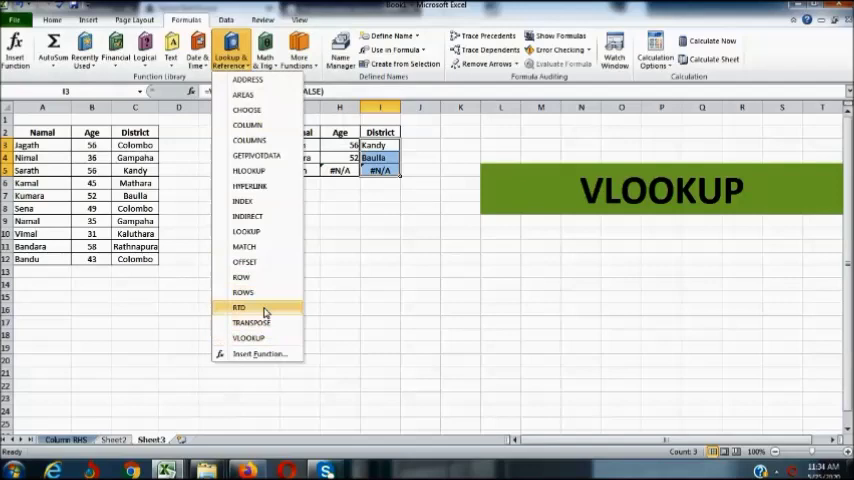